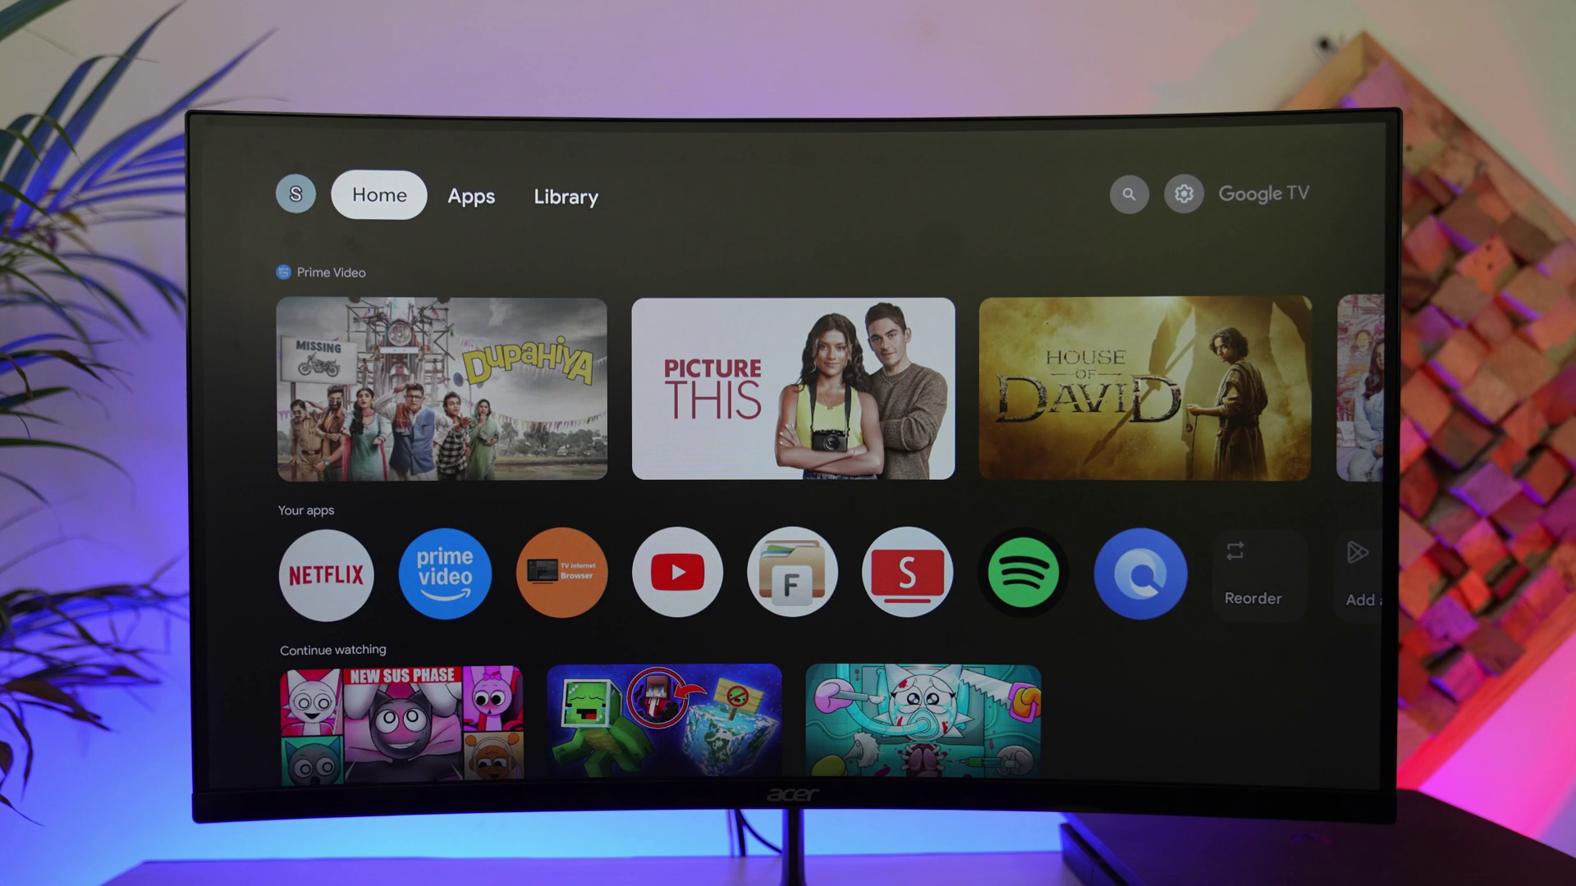
Step: Move across the home screen's top sections to the gear icon and bring up quick settings
{"action": "key", "text": "Right"}
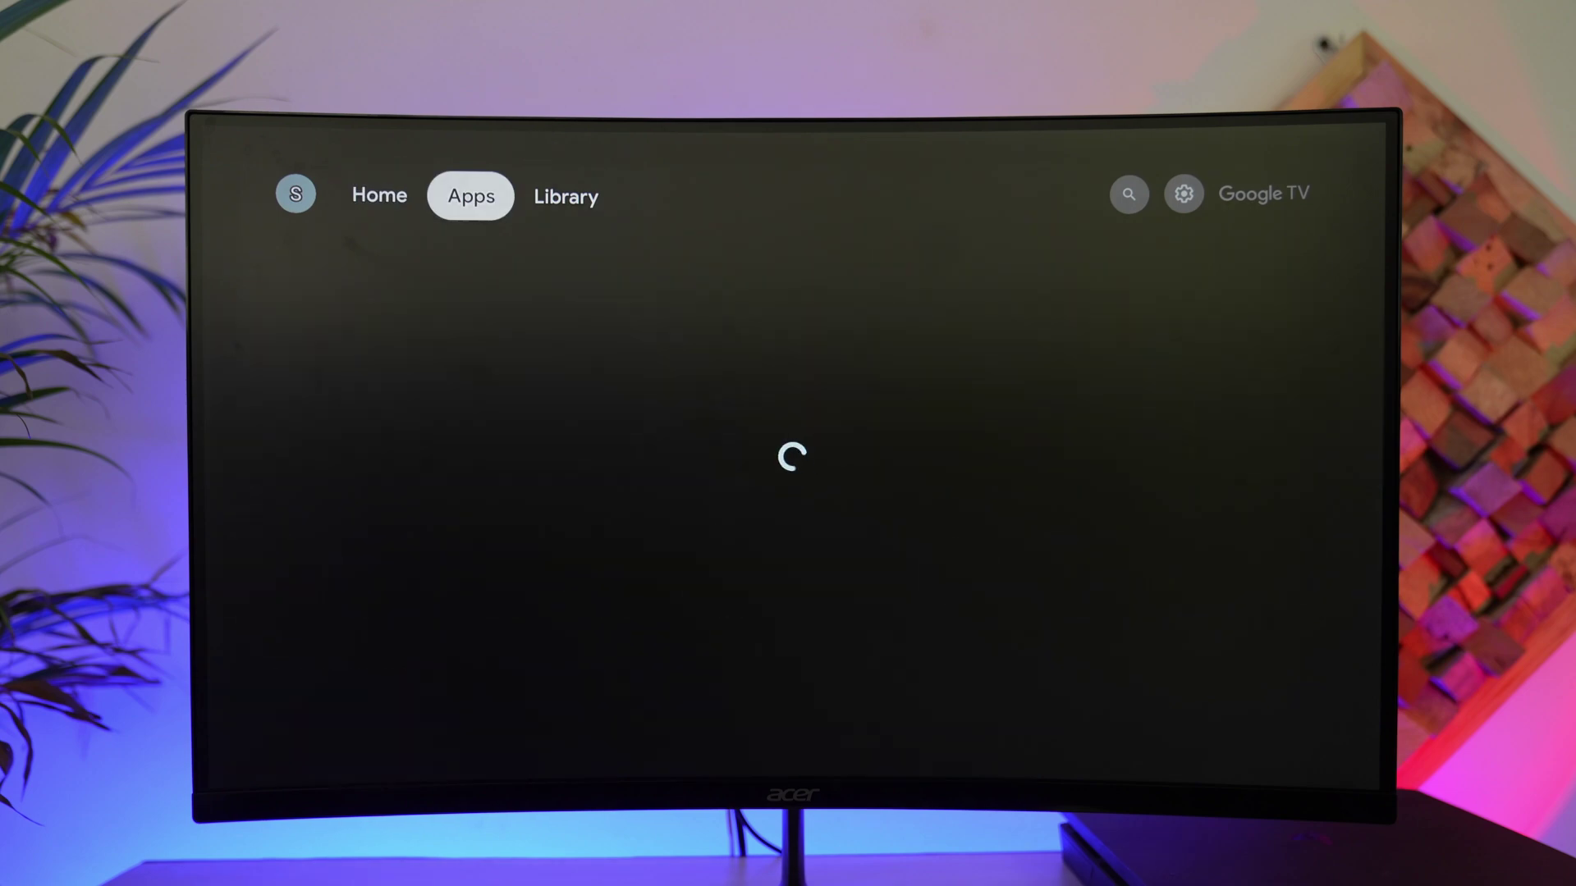
{"action": "key", "text": "Right"}
{"action": "key", "text": "Right"}
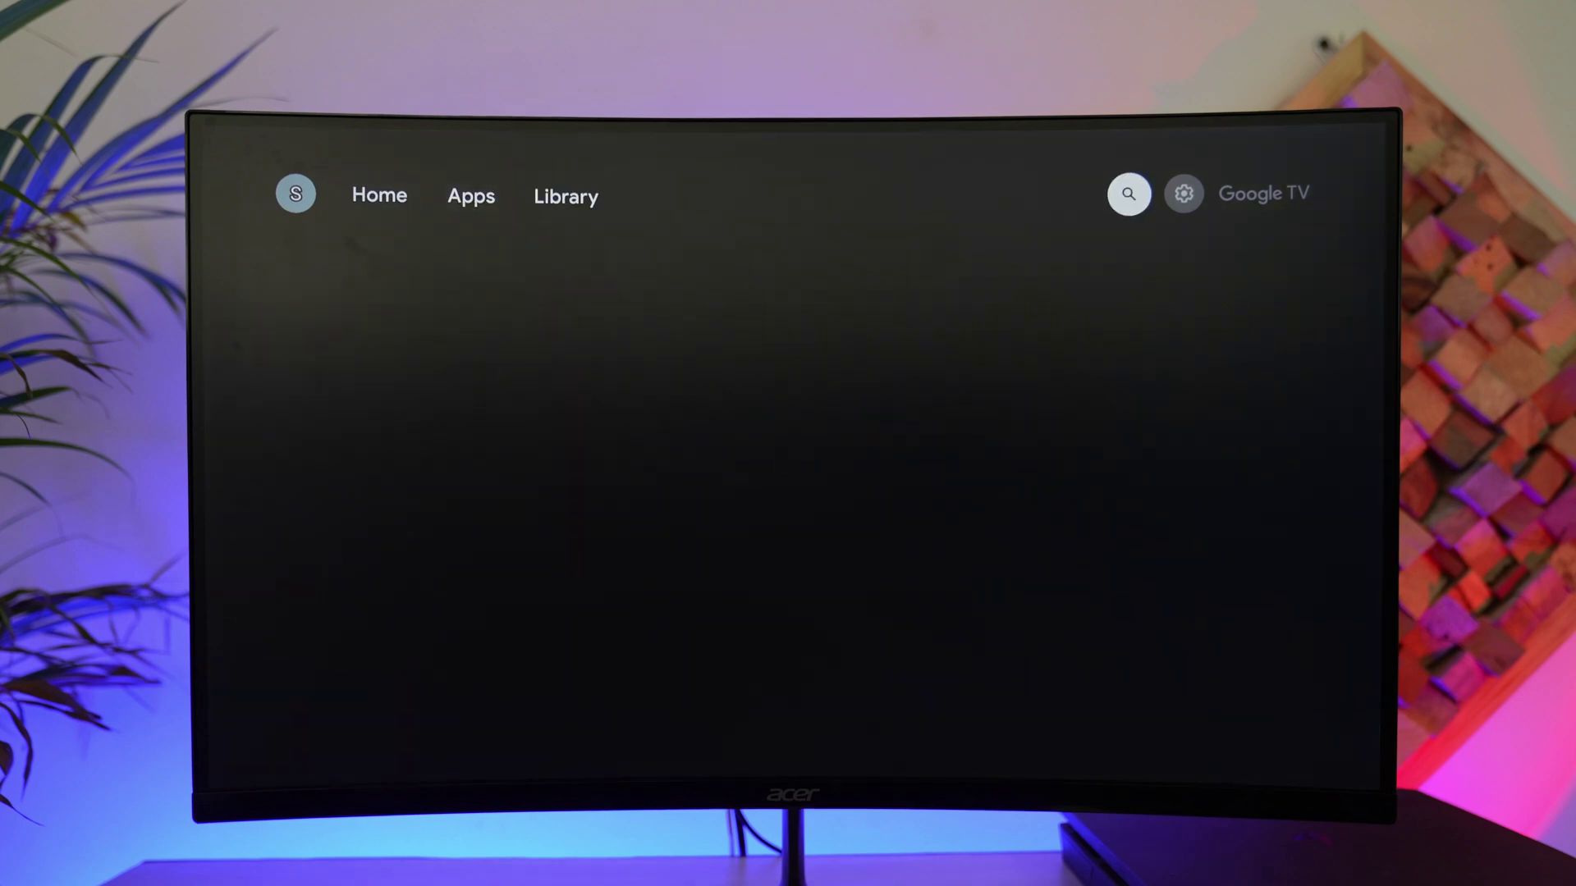
{"action": "key", "text": "Right"}
{"action": "key", "text": "Return"}
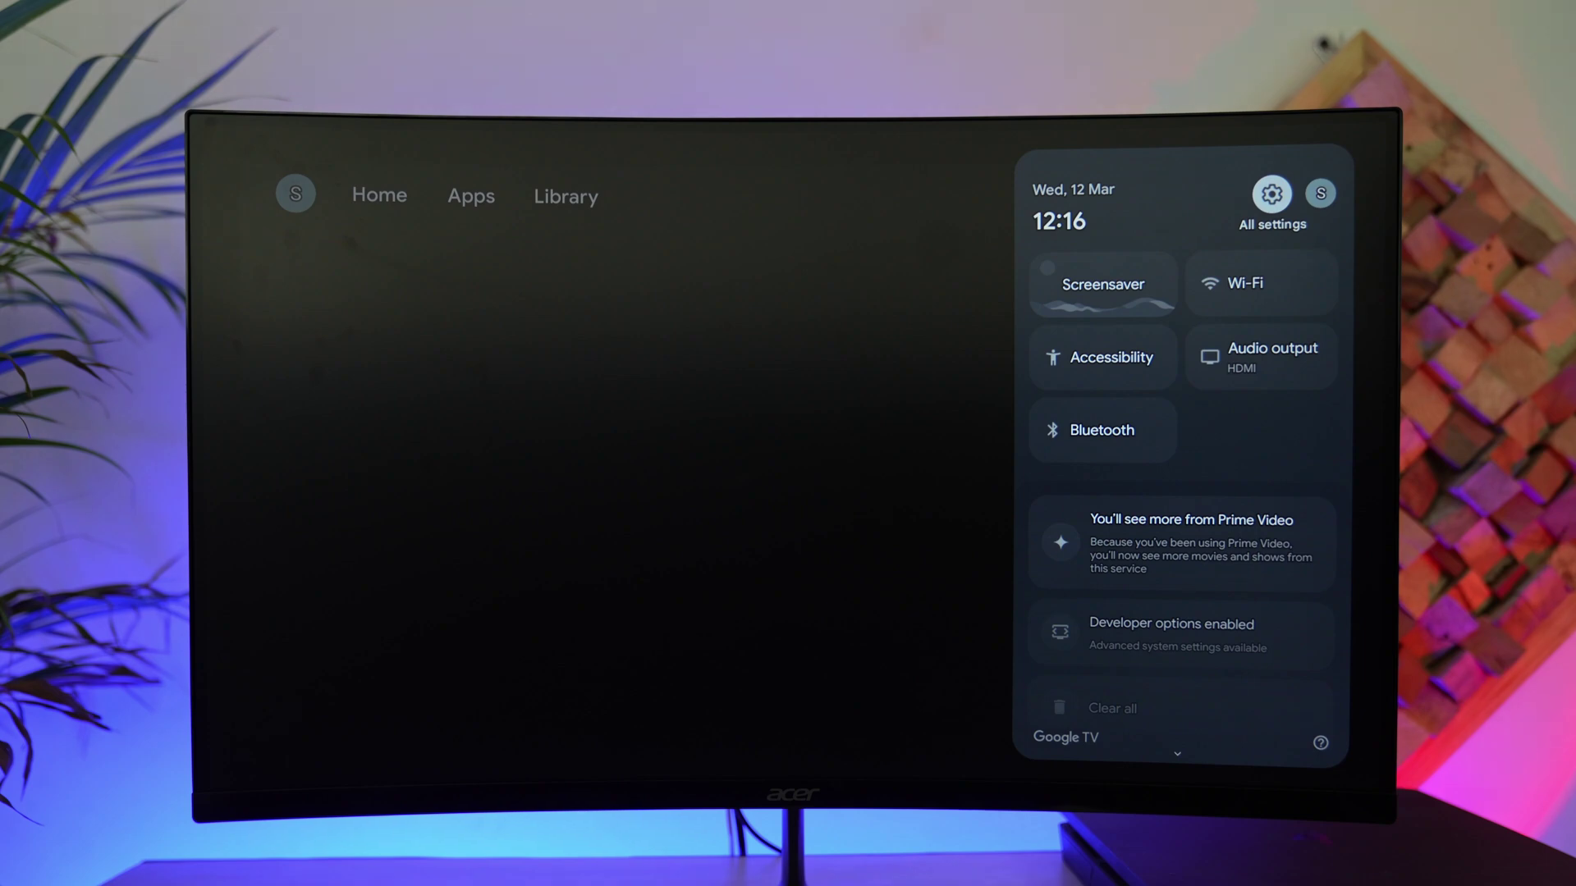
Step: Enter All settings and move down the category list to highlight System
{"action": "key", "text": "Down"}
{"action": "key", "text": "Up"}
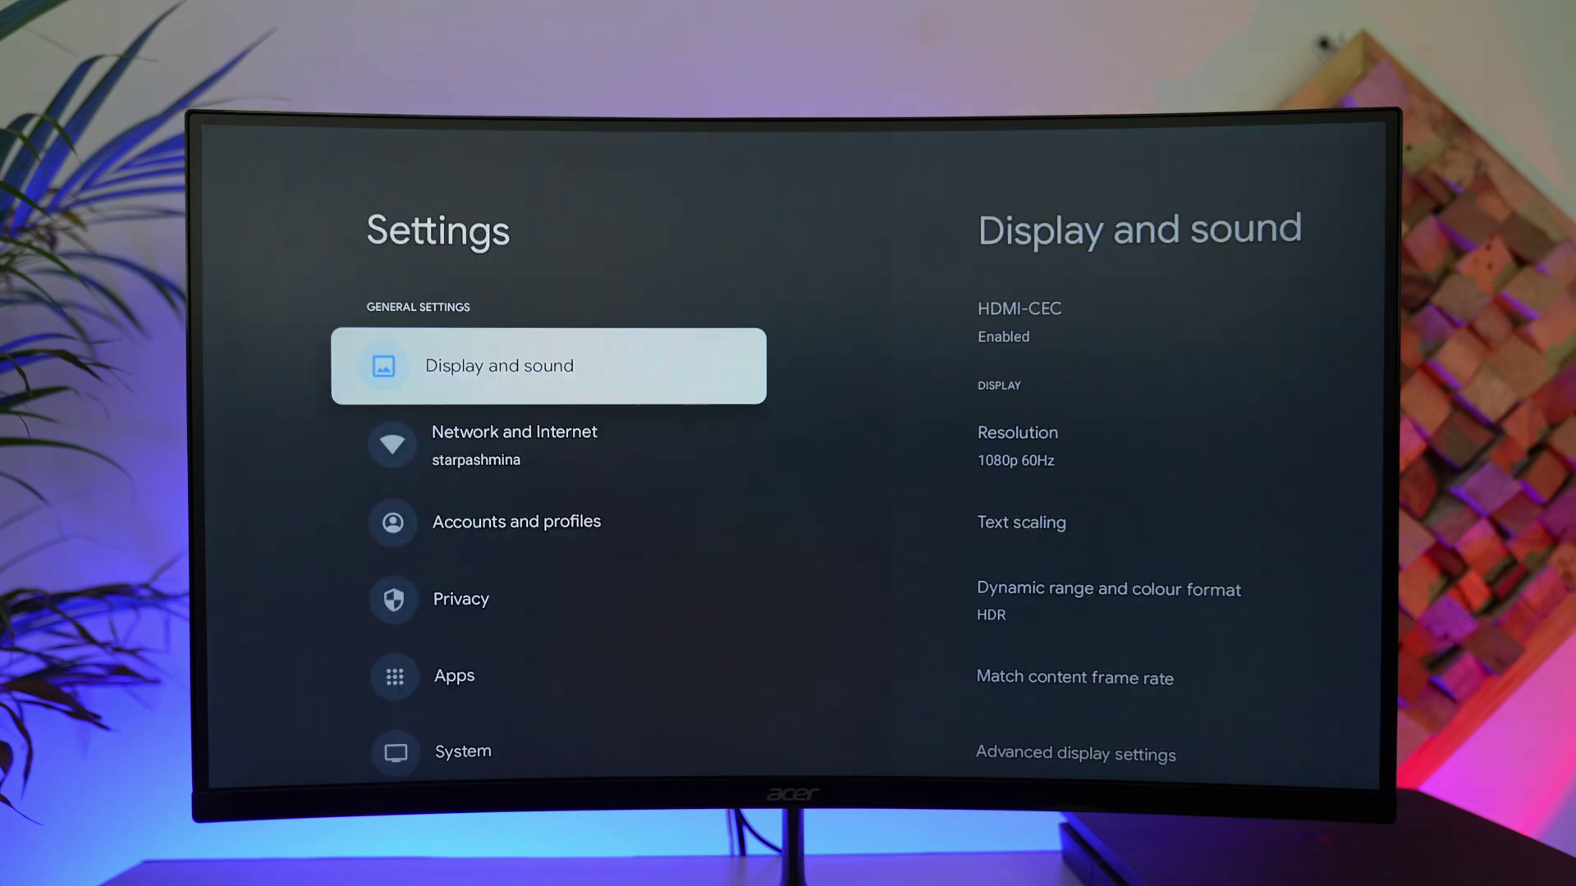
{"action": "key", "text": "Down"}
{"action": "key", "text": "Down"}
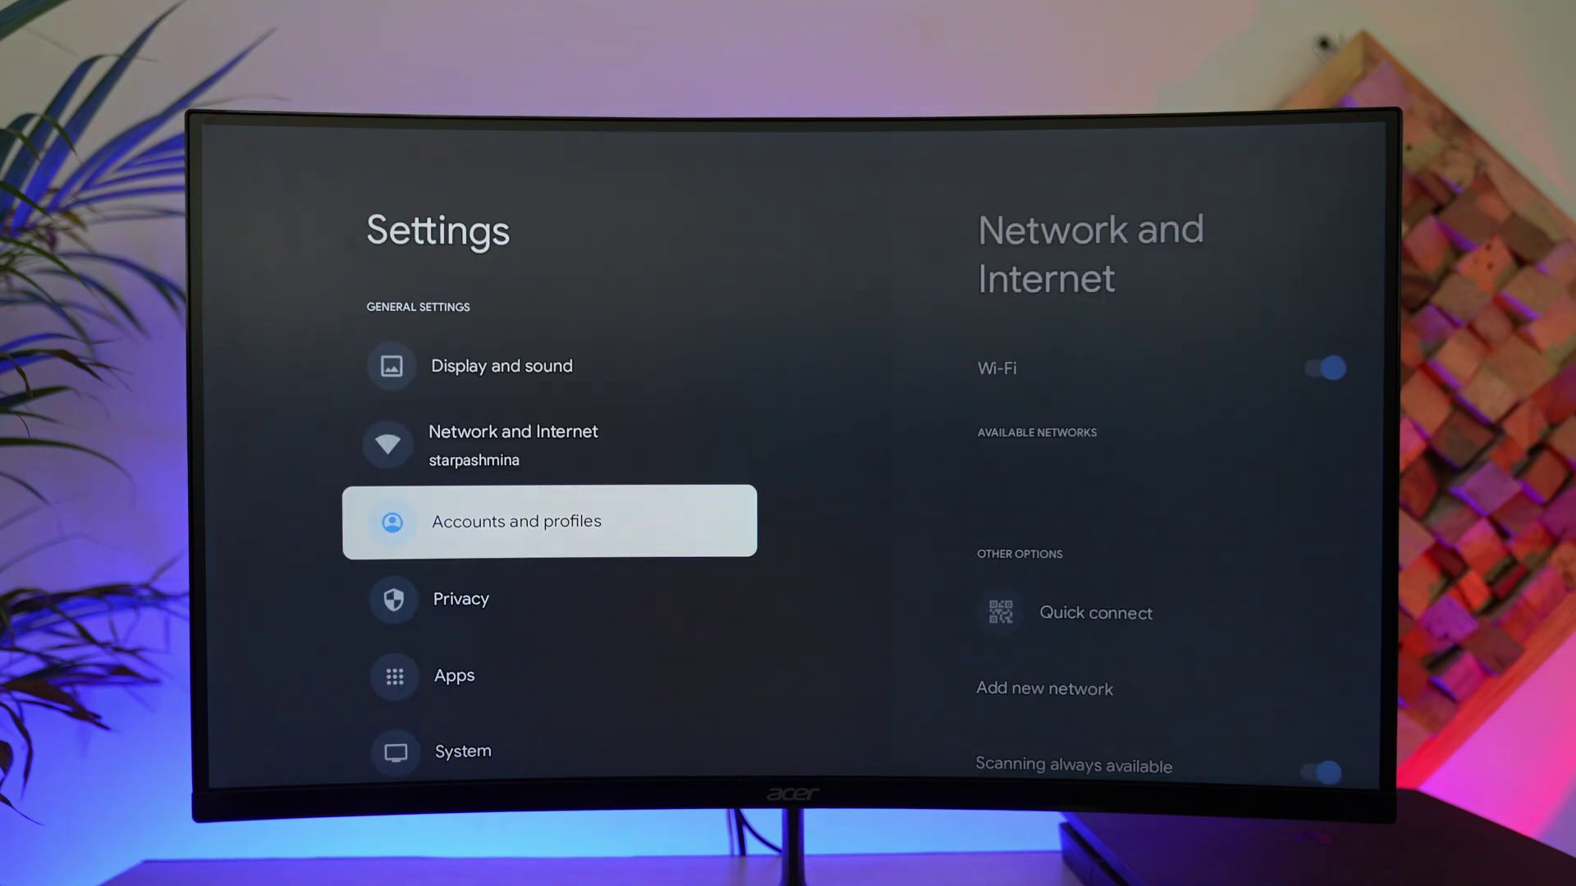
{"action": "key", "text": "Down"}
{"action": "key", "text": "Down"}
{"action": "key", "text": "Down"}
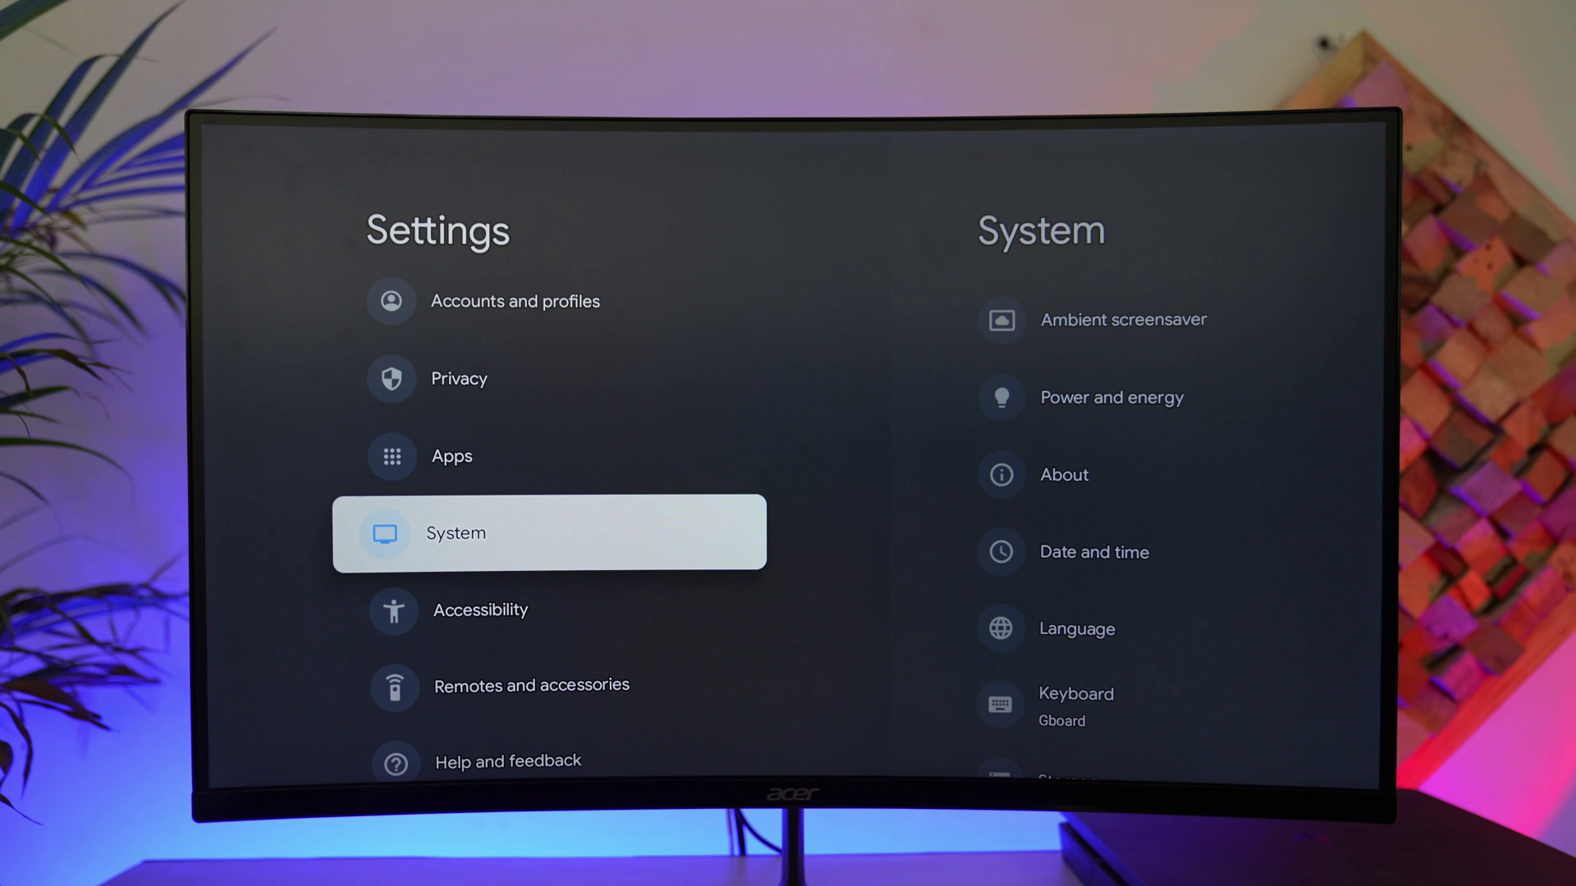
{"action": "key", "text": "Down"}
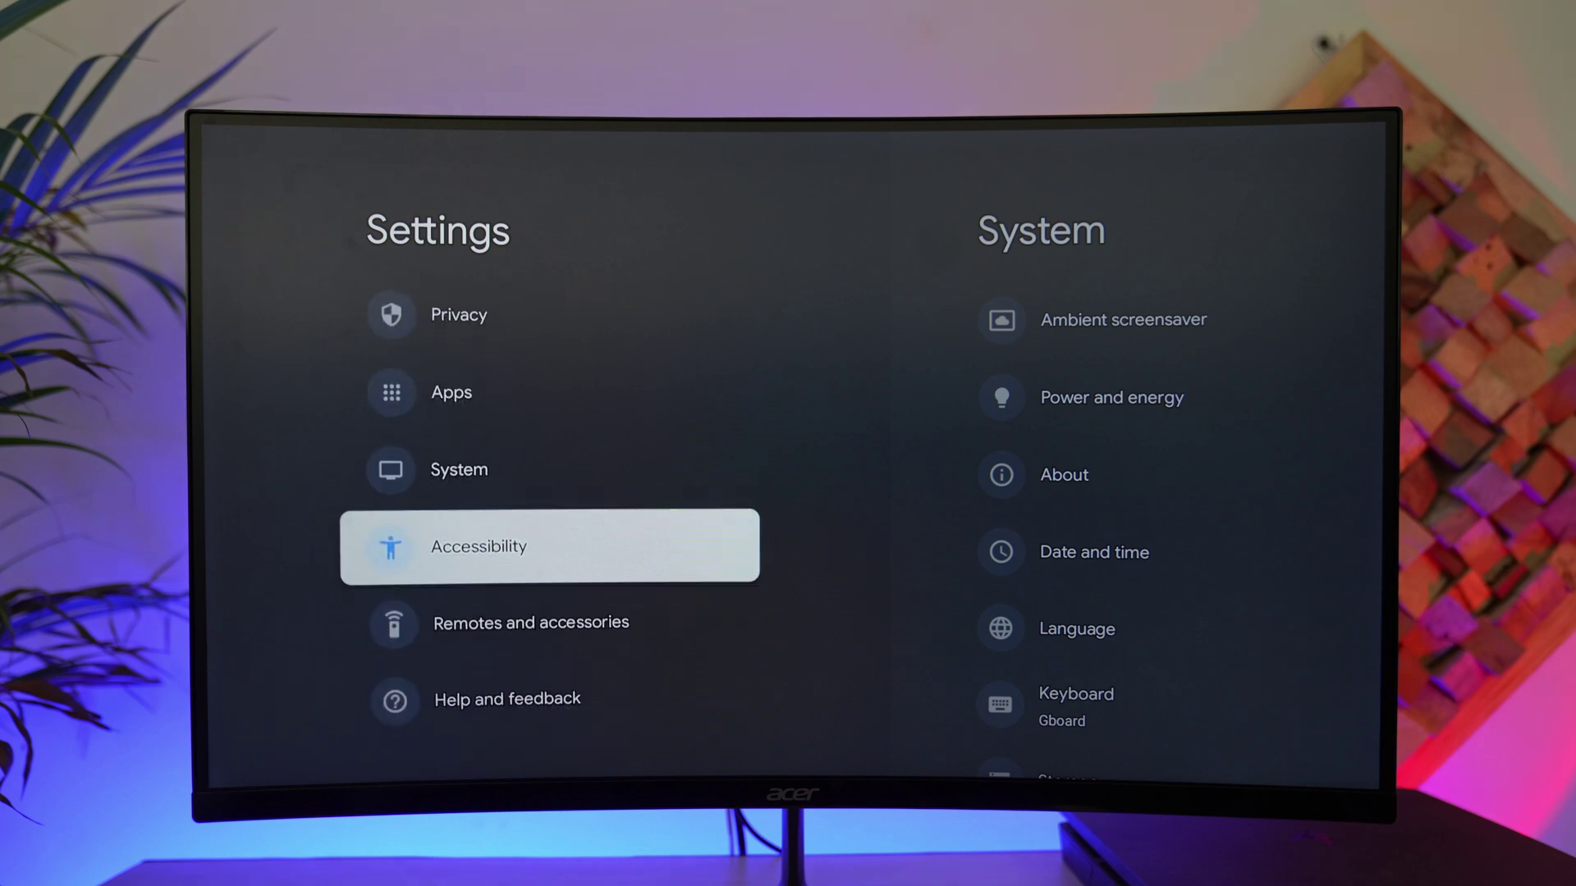
{"action": "key", "text": "Down"}
{"action": "key", "text": "Down"}
{"action": "key", "text": "Up"}
{"action": "key", "text": "Up"}
{"action": "key", "text": "Up"}
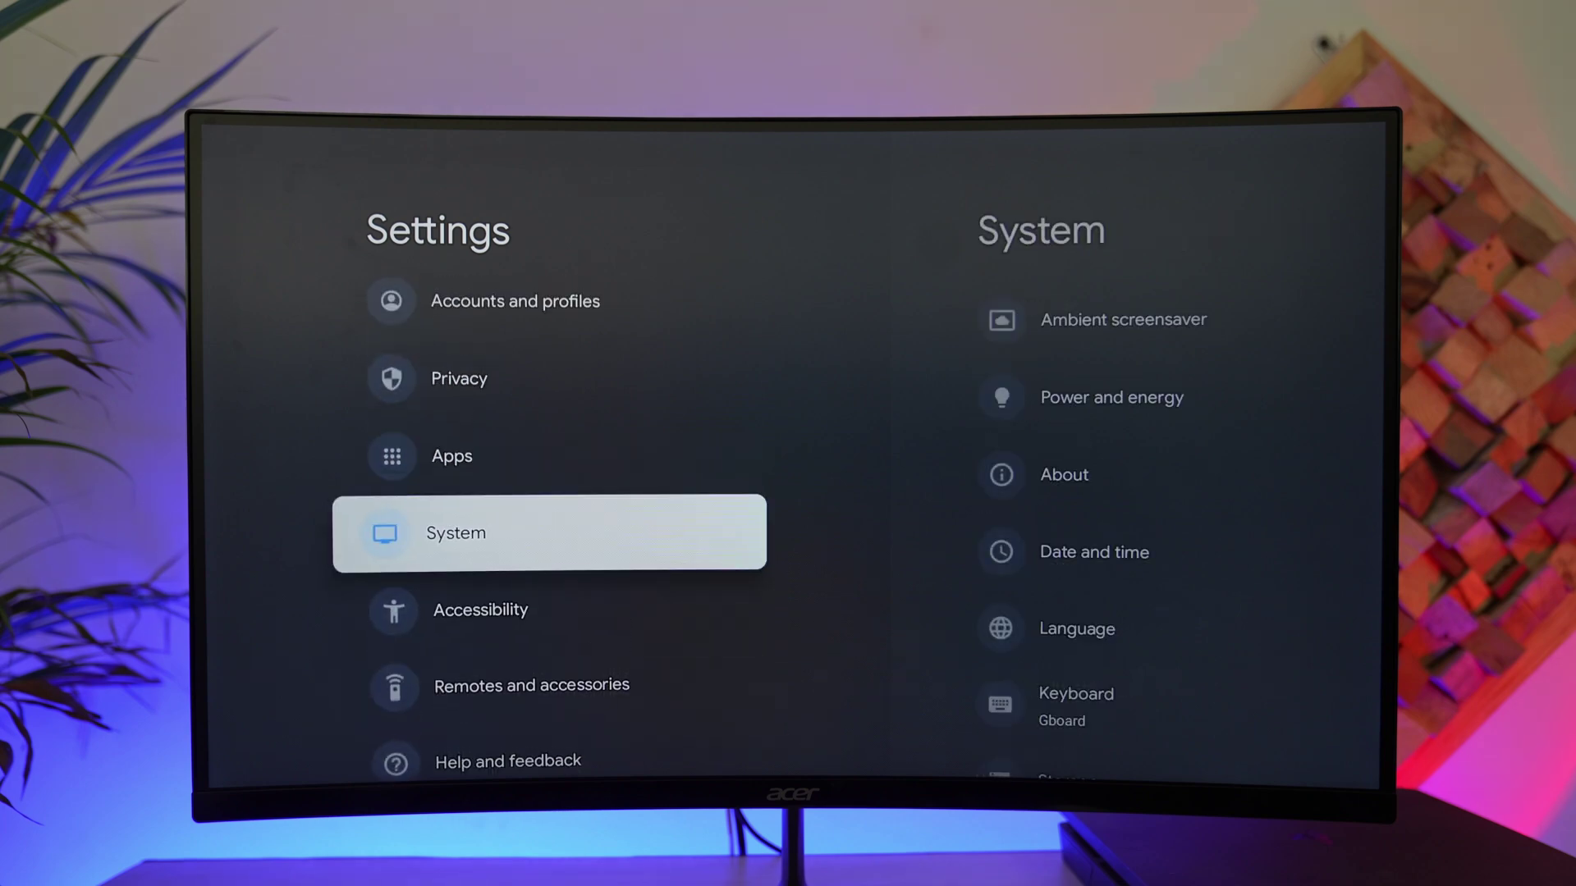
Step: Enter the System category, move through its options to About and bring up the About page
{"action": "key", "text": "Return"}
{"action": "key", "text": "Down"}
{"action": "key", "text": "Down"}
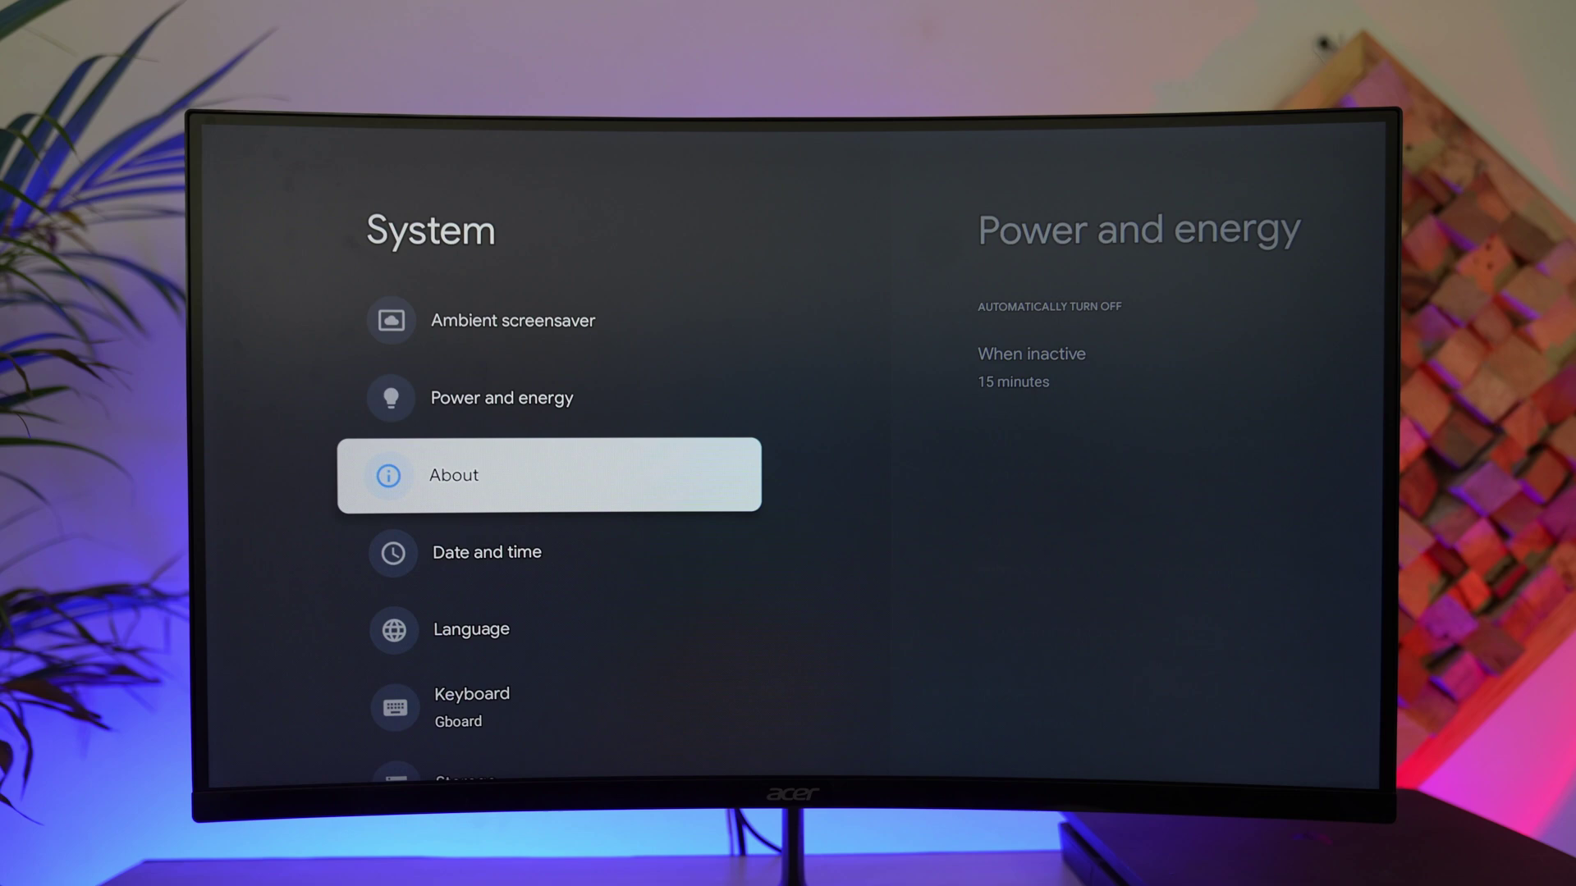
{"action": "key", "text": "Down"}
{"action": "key", "text": "Down"}
{"action": "key", "text": "Down"}
{"action": "key", "text": "Down"}
{"action": "key", "text": "Down"}
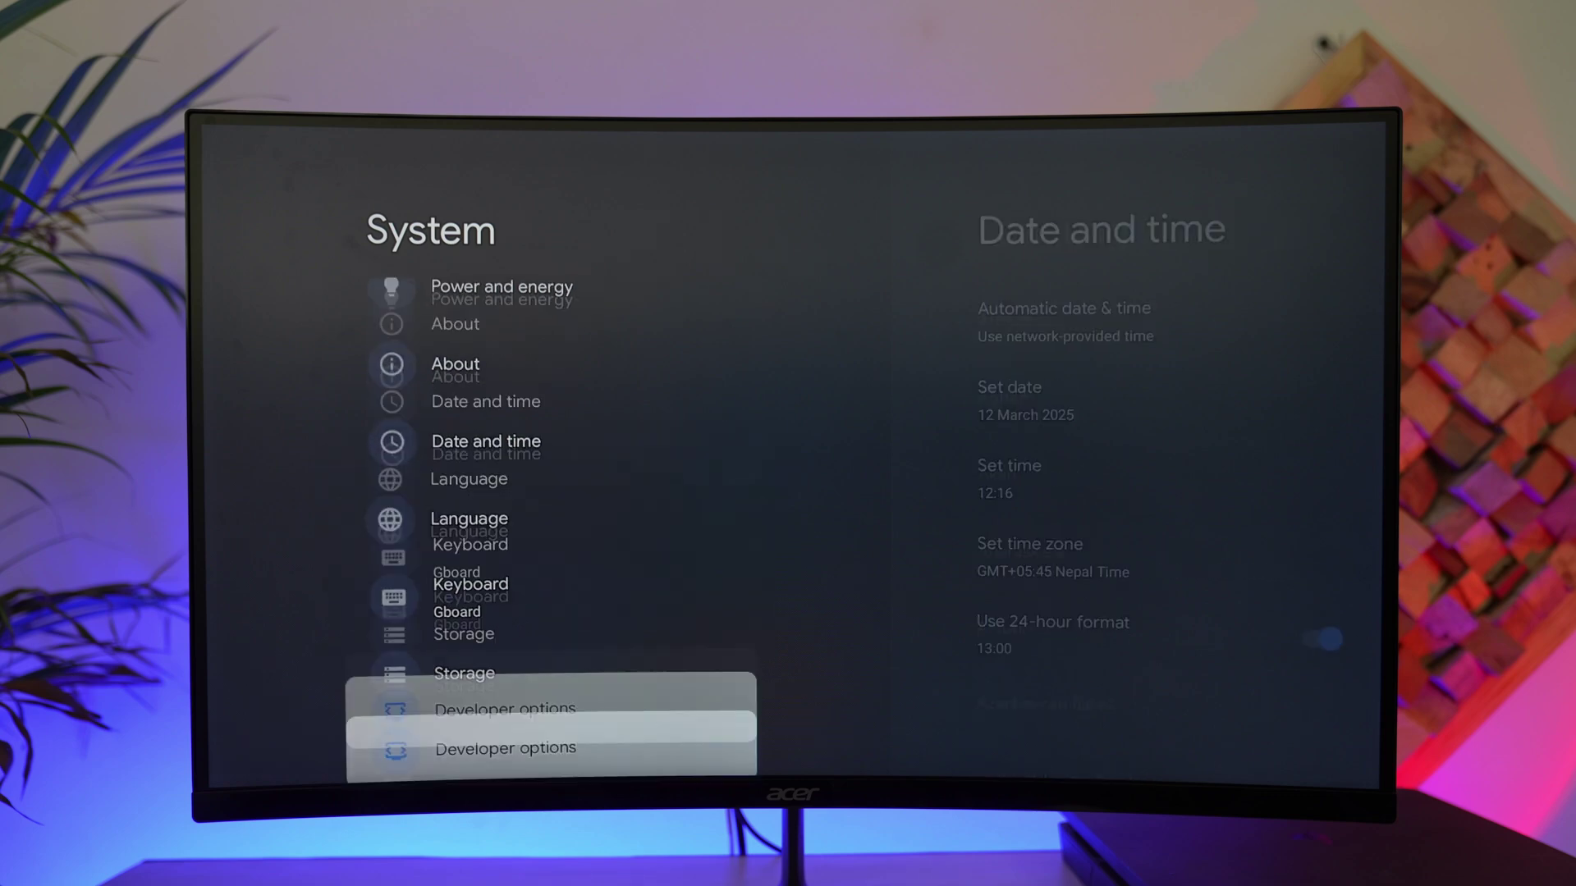
{"action": "key", "text": "Down"}
{"action": "key", "text": "Down"}
{"action": "key", "text": "Down"}
{"action": "key", "text": "Down"}
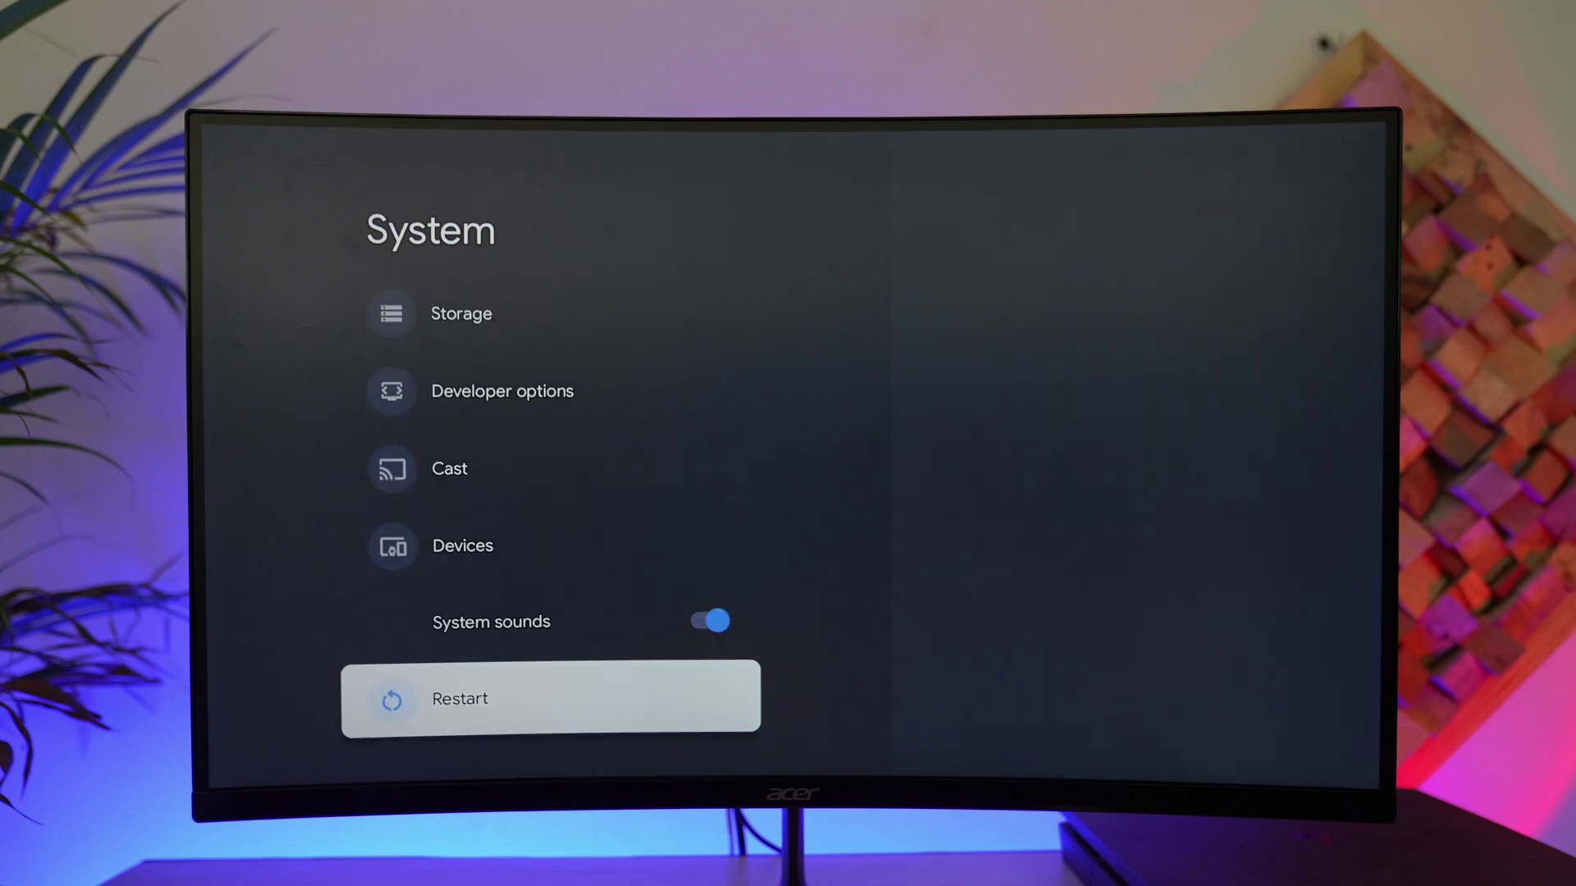
{"action": "key", "text": "Up"}
{"action": "key", "text": "Up"}
{"action": "key", "text": "Up"}
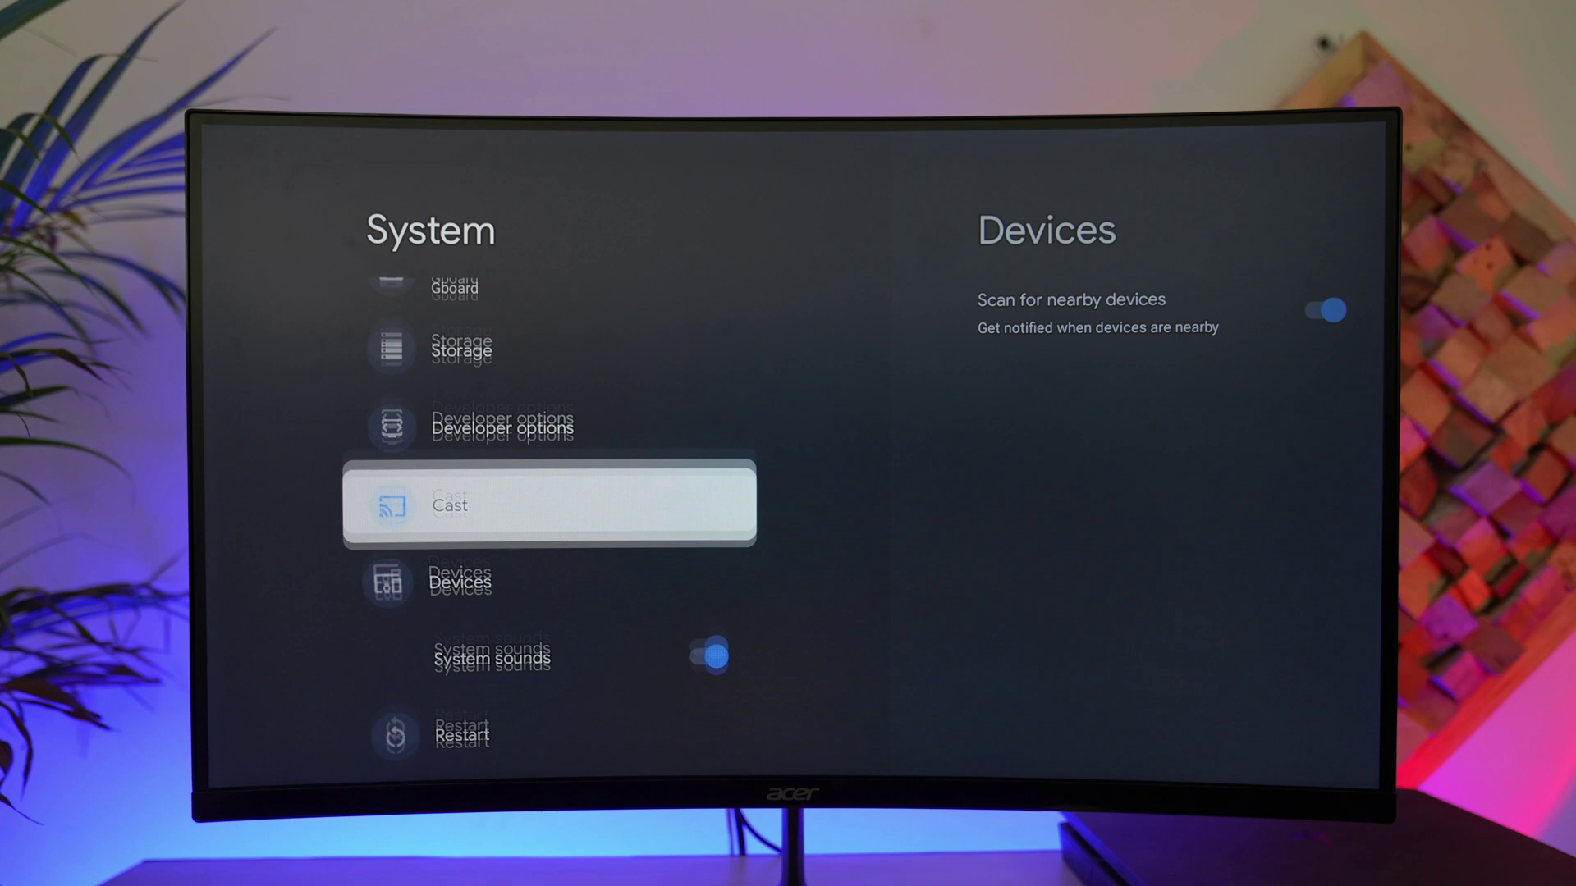
{"action": "key", "text": "Up"}
{"action": "key", "text": "Up"}
{"action": "key", "text": "Up"}
{"action": "key", "text": "Up"}
{"action": "key", "text": "Up"}
{"action": "key", "text": "Up"}
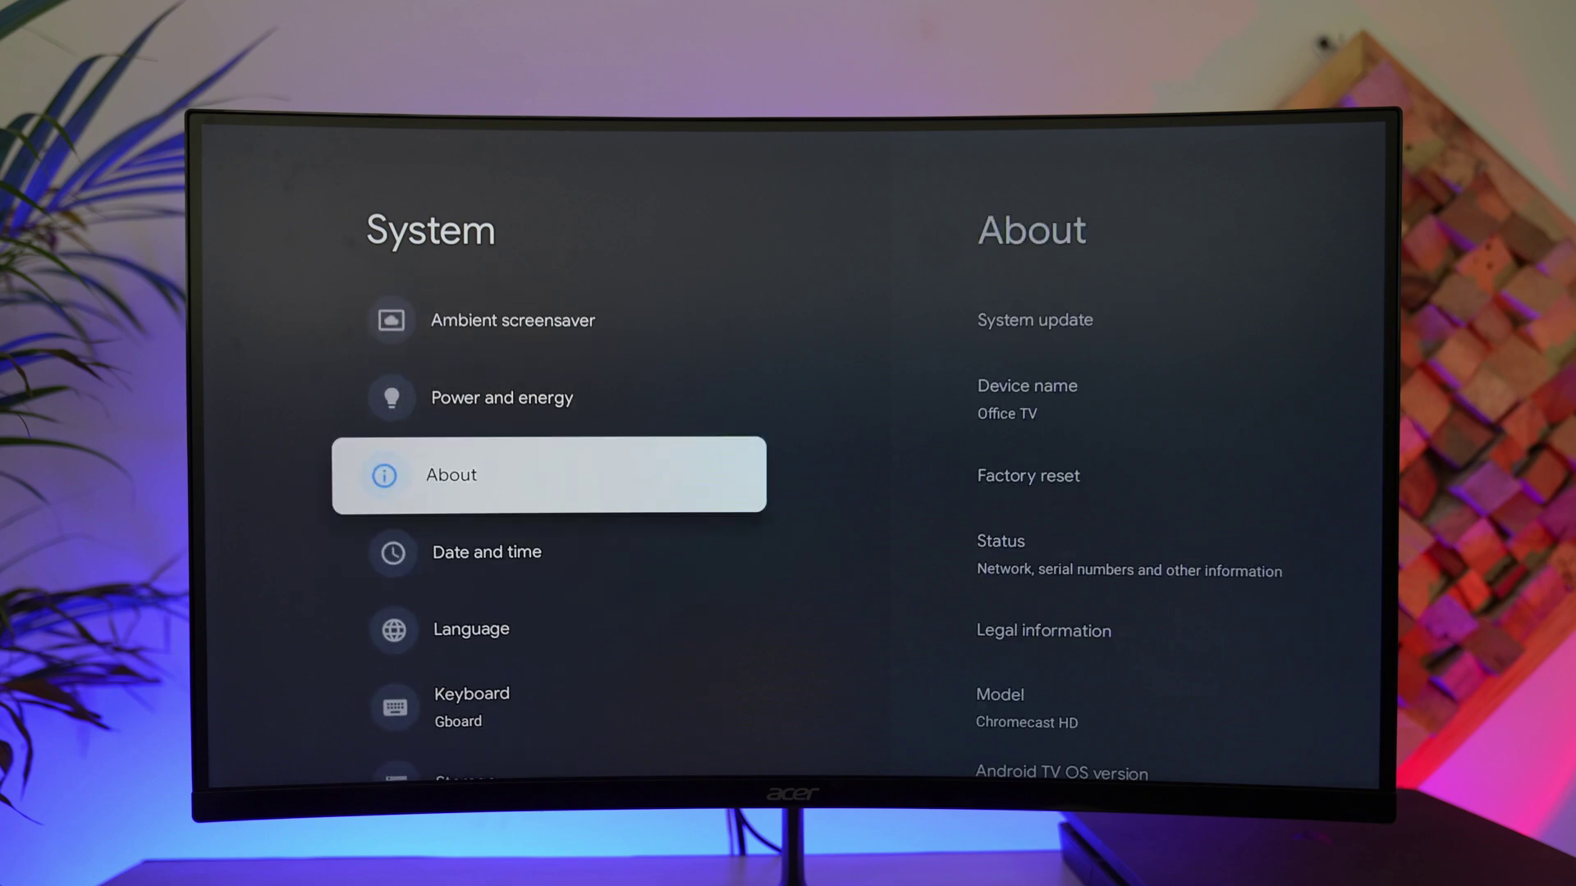
{"action": "key", "text": "Return"}
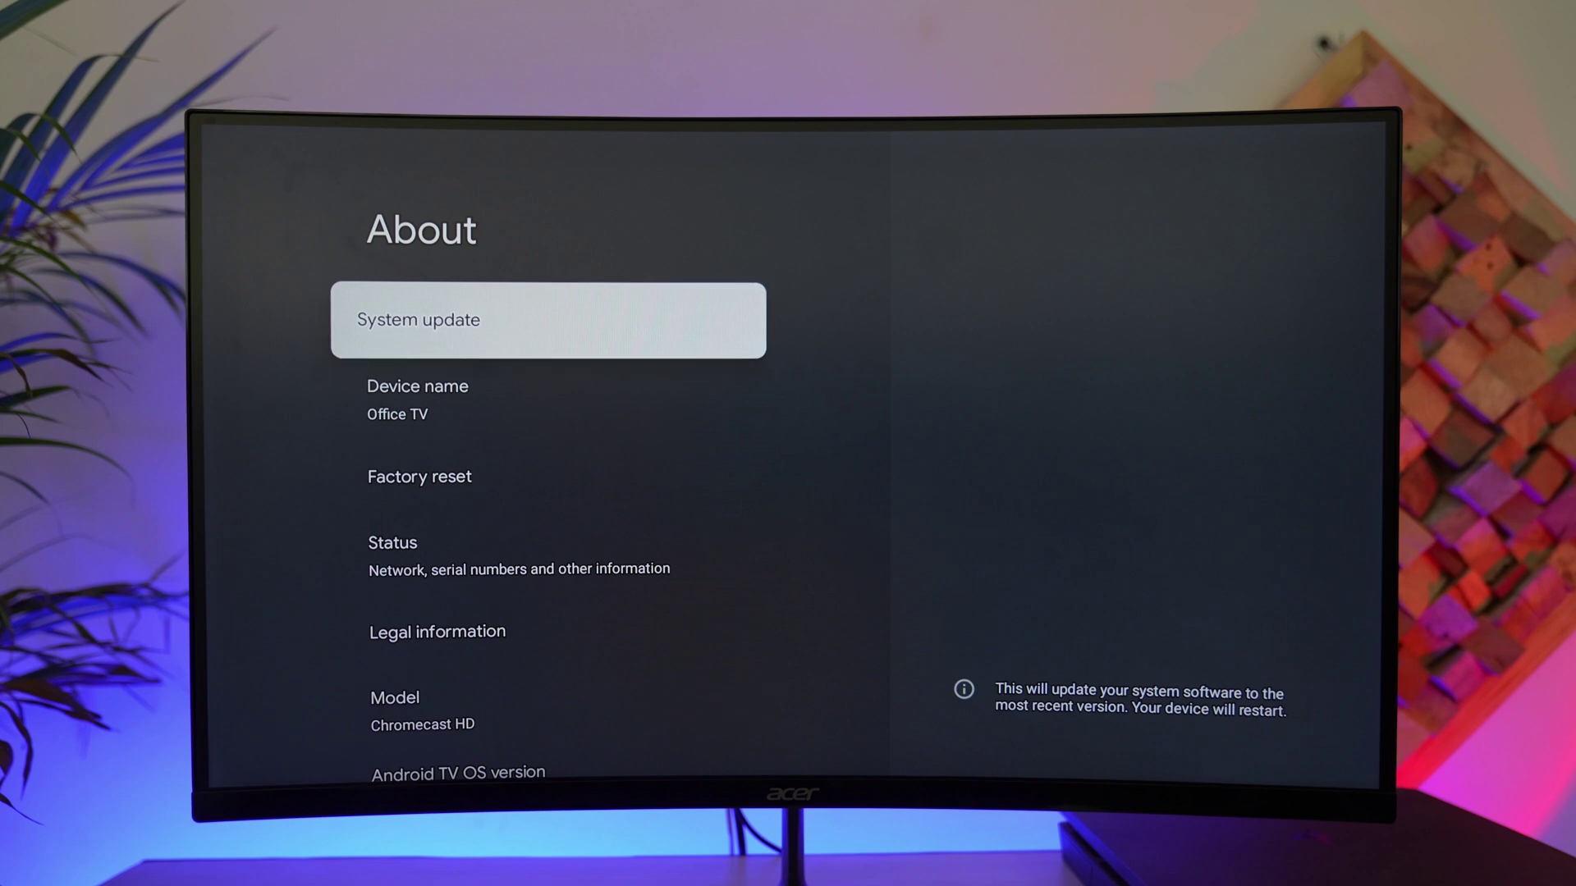
Step: Select System update to start checking for new firmware
{"action": "key", "text": "Return"}
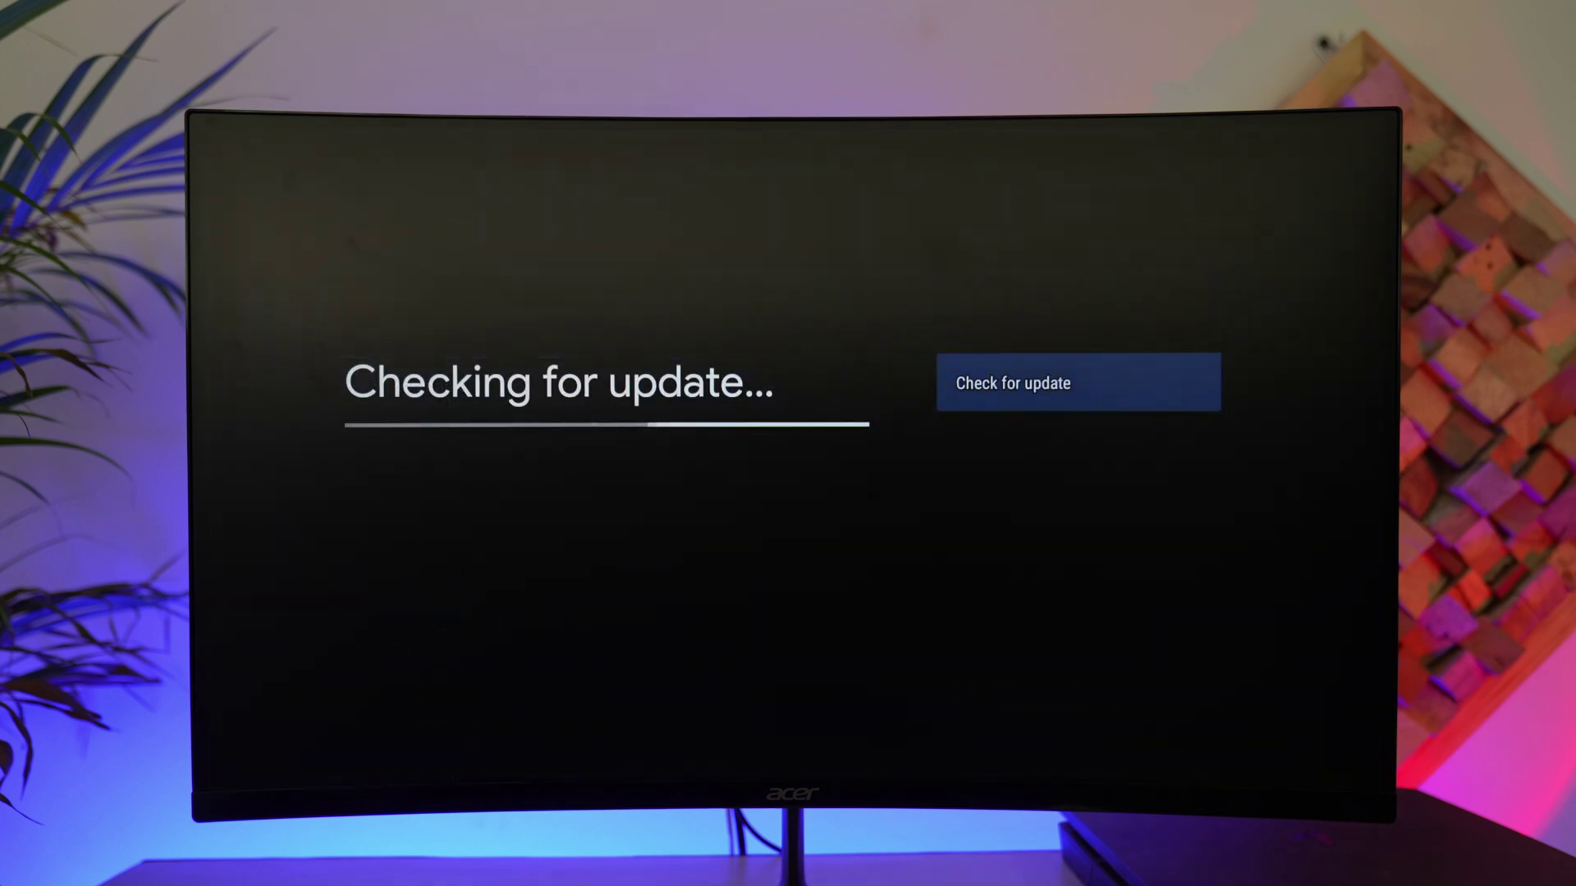